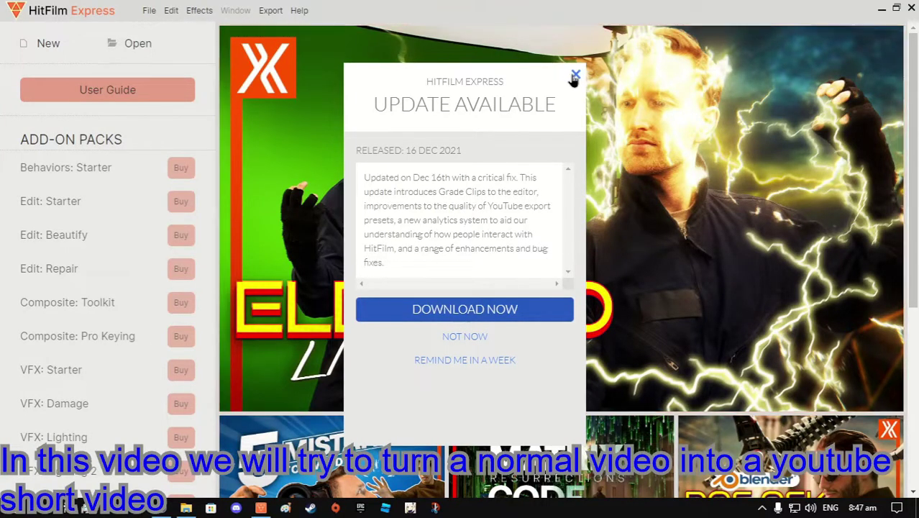
# Step: Dismiss the update notice and start a new project on the 1080p Full HD template
pyautogui.click(575, 75)
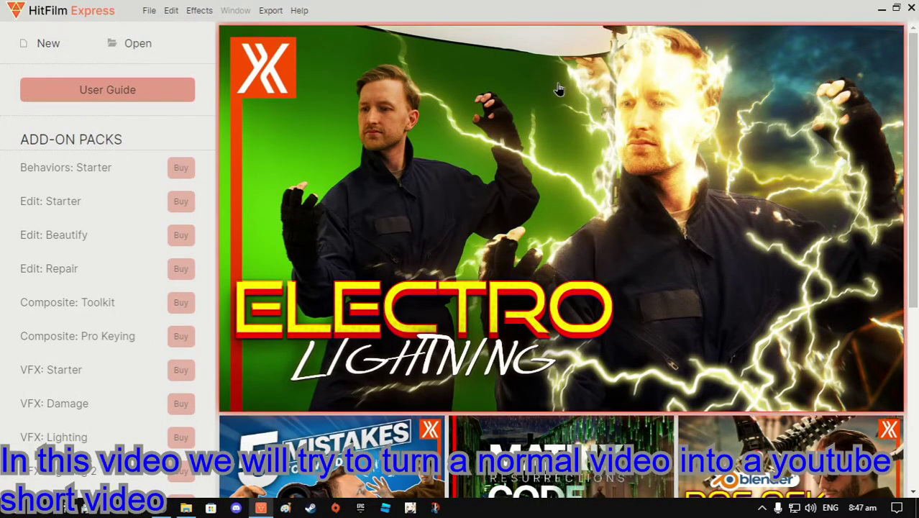
pyautogui.click(61, 50)
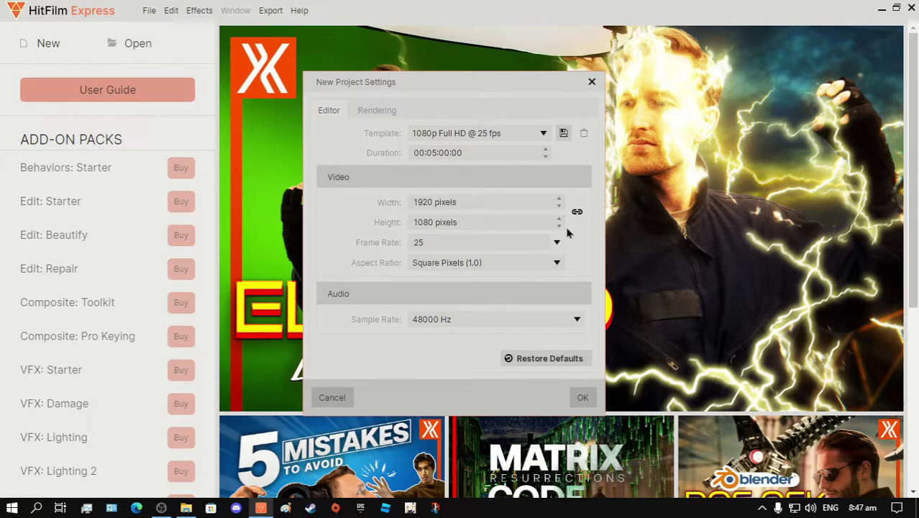
# Step: Make the project one minute, 1080×1920 at 60 fps, saved as the 'youtube shorts' template
pyautogui.click(429, 153)
pyautogui.press('BackSpace')
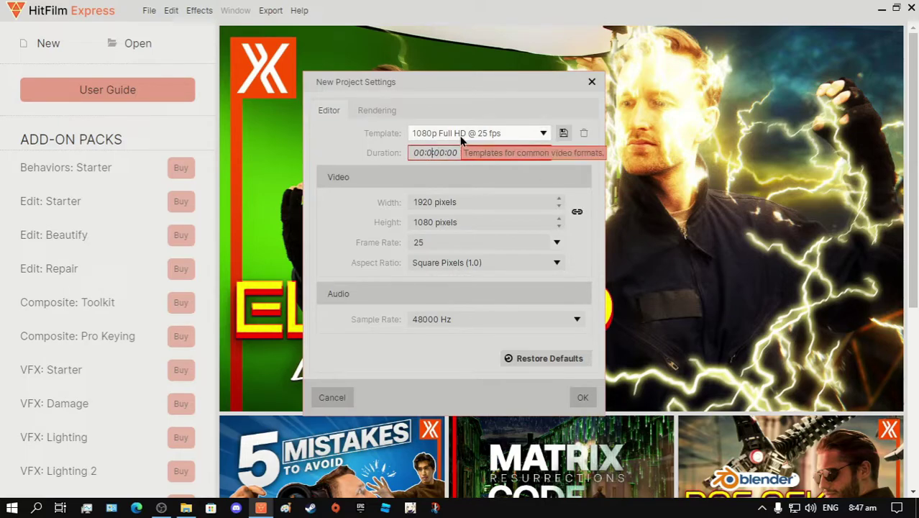
pyautogui.write('1')
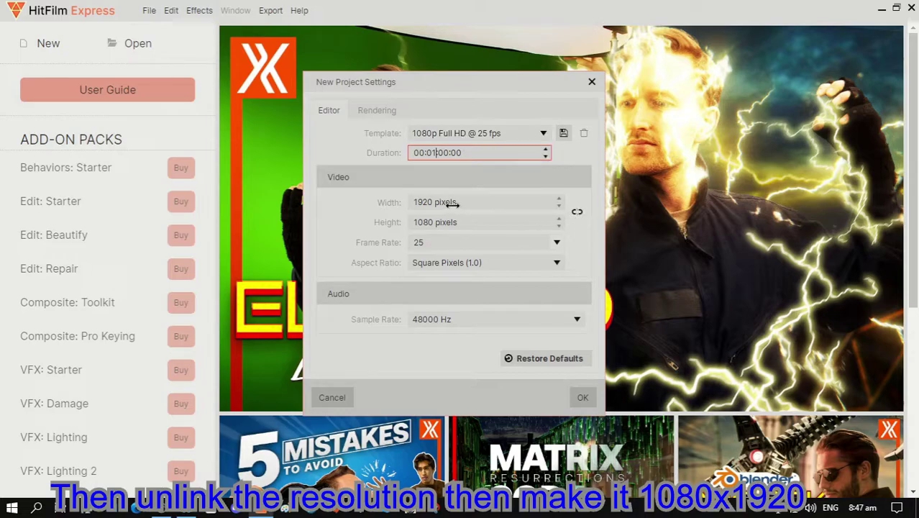
pyautogui.click(454, 202)
pyautogui.write('10')
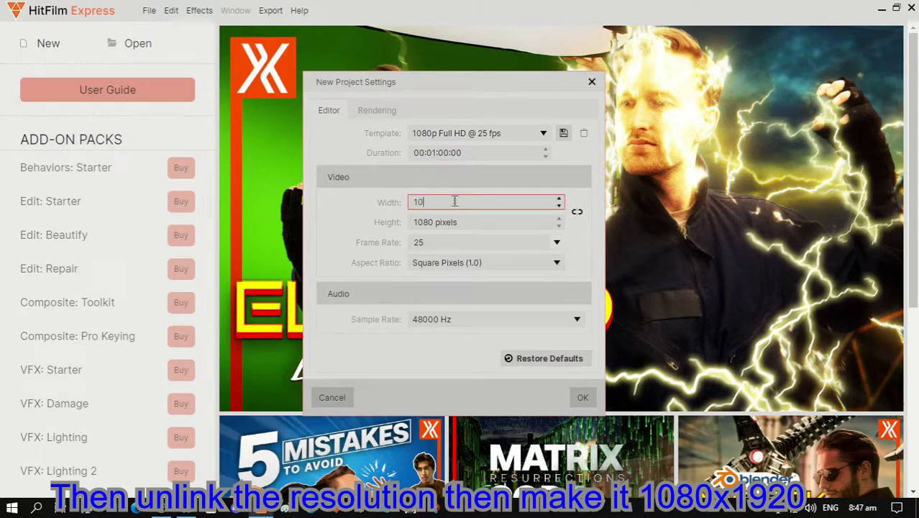
pyautogui.write('80')
pyautogui.click(474, 222)
pyautogui.write('1920')
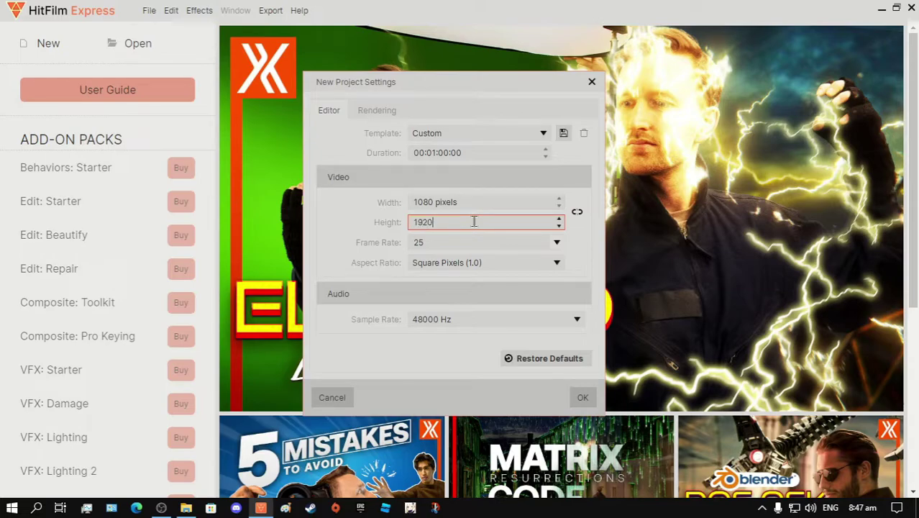
pyautogui.click(558, 243)
pyautogui.click(488, 394)
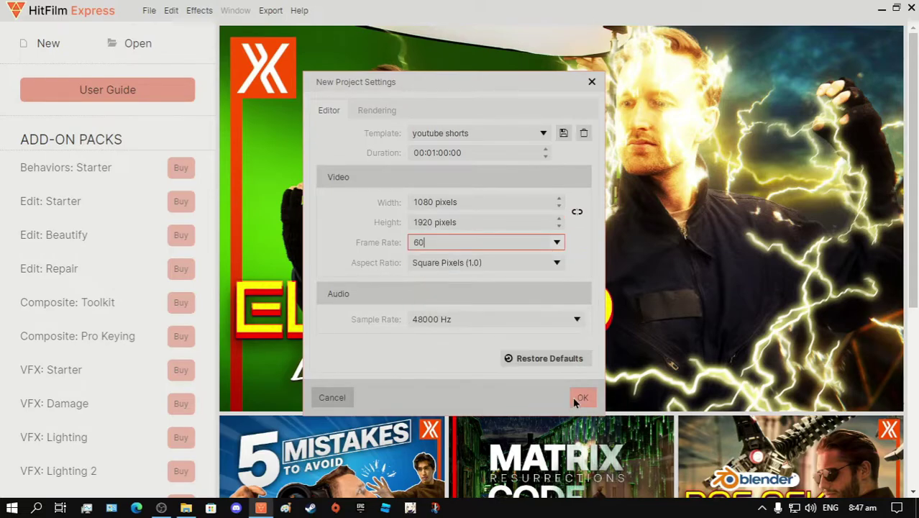
pyautogui.click(579, 397)
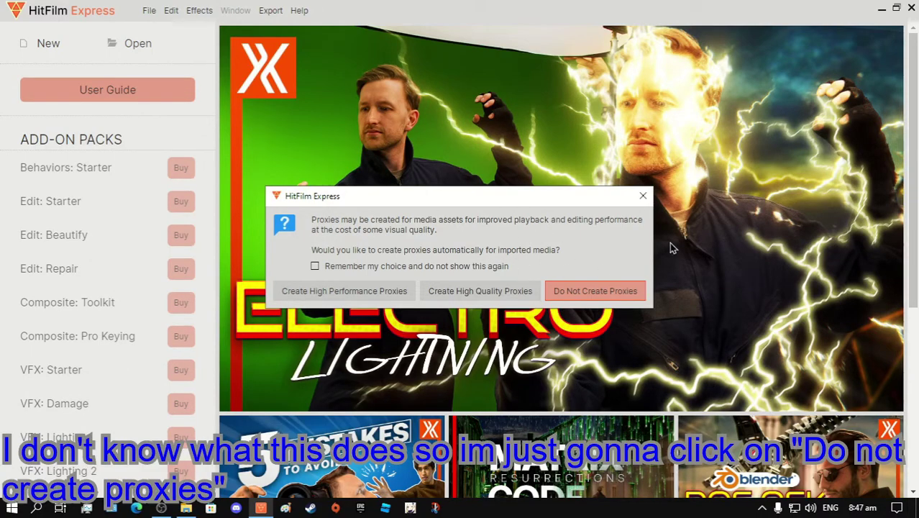
# Step: Skip proxy creation to reach the empty vertical project editor
pyautogui.click(551, 293)
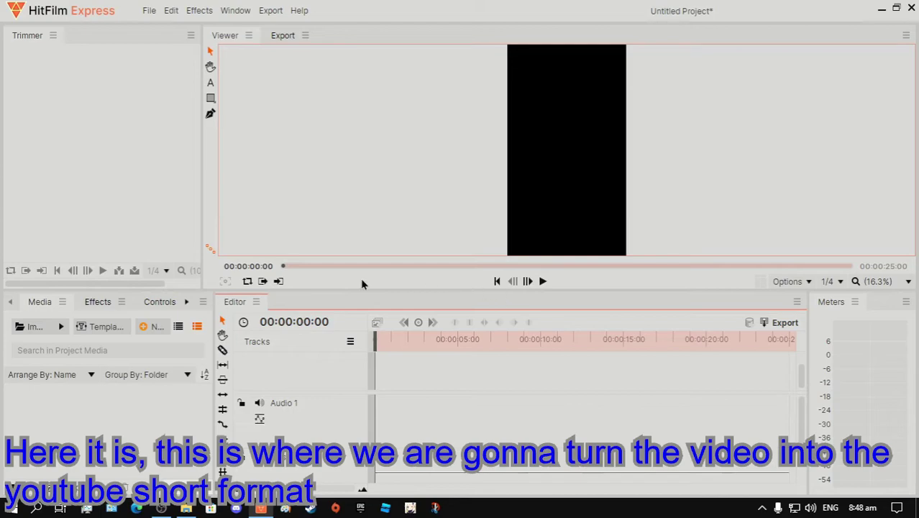
# Step: Import the Slendytubbies SolarMann clip from Videos > Captures into HitFilm's Media panel
pyautogui.click(184, 510)
pyautogui.doubleClick(116, 136)
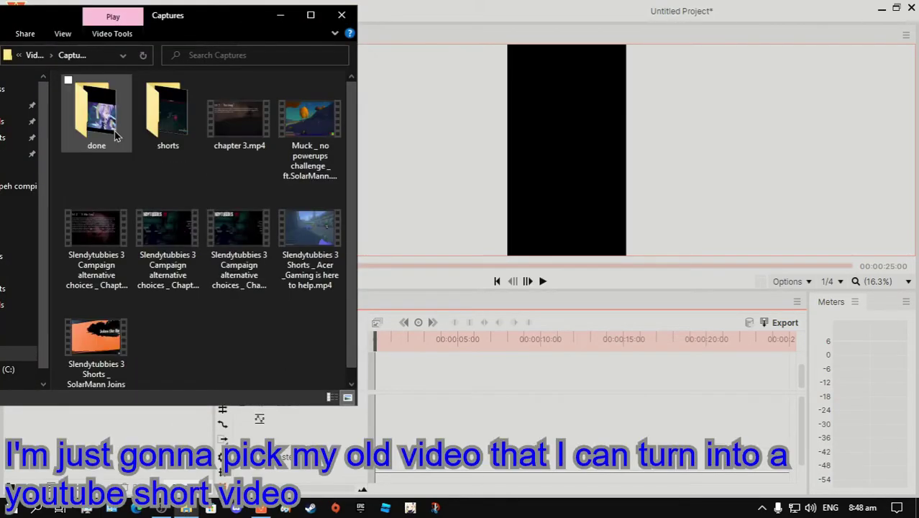
pyautogui.doubleClick(154, 119)
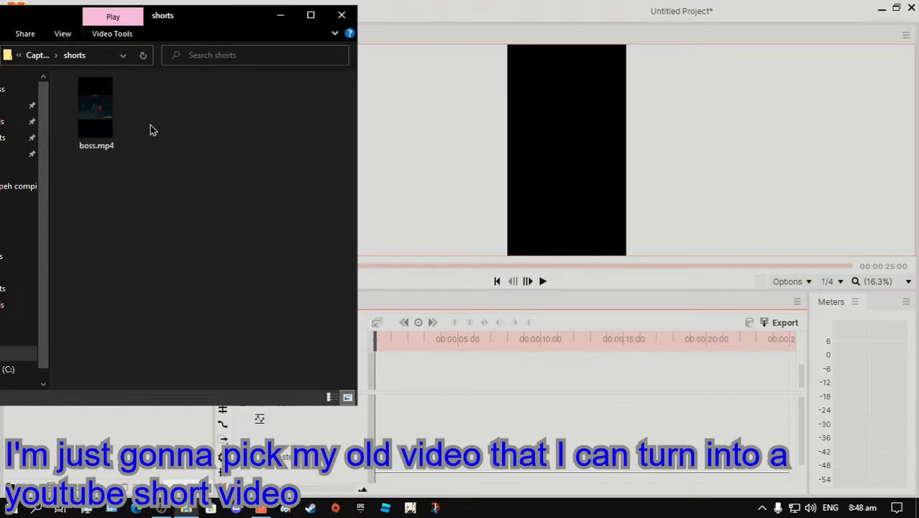
pyautogui.click(36, 57)
pyautogui.moveTo(101, 330); pyautogui.dragTo(166, 451)
pyautogui.click(422, 171)
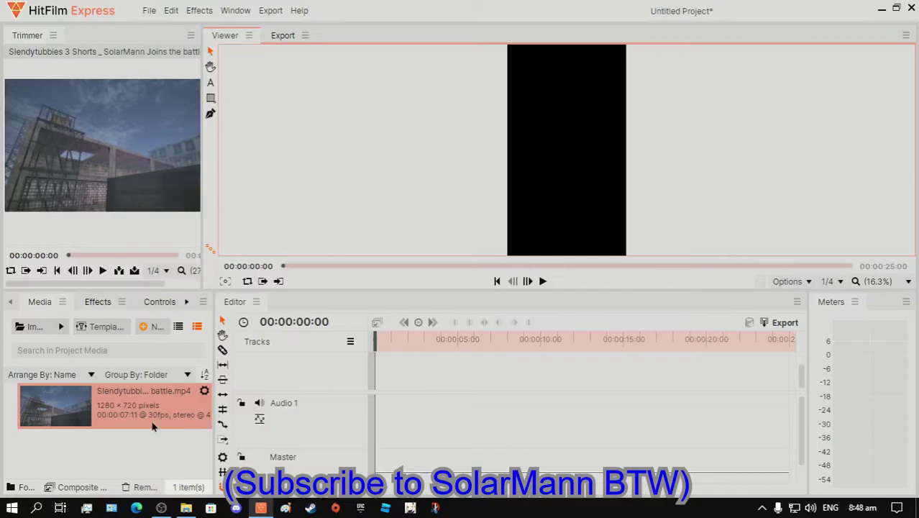
pyautogui.moveTo(61, 410); pyautogui.dragTo(157, 426)
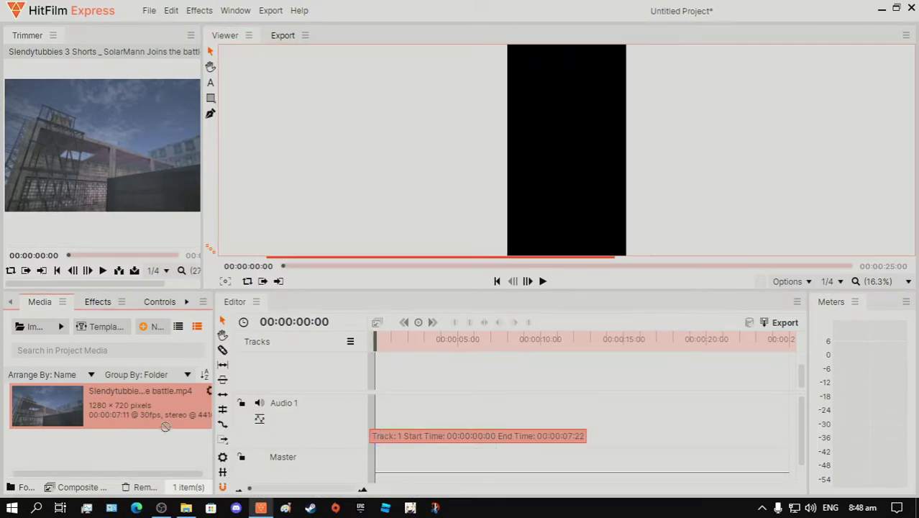
# Step: Set up a new composite shot using the youtube shorts template (1080×1920, 60 fps)
pyautogui.click(85, 488)
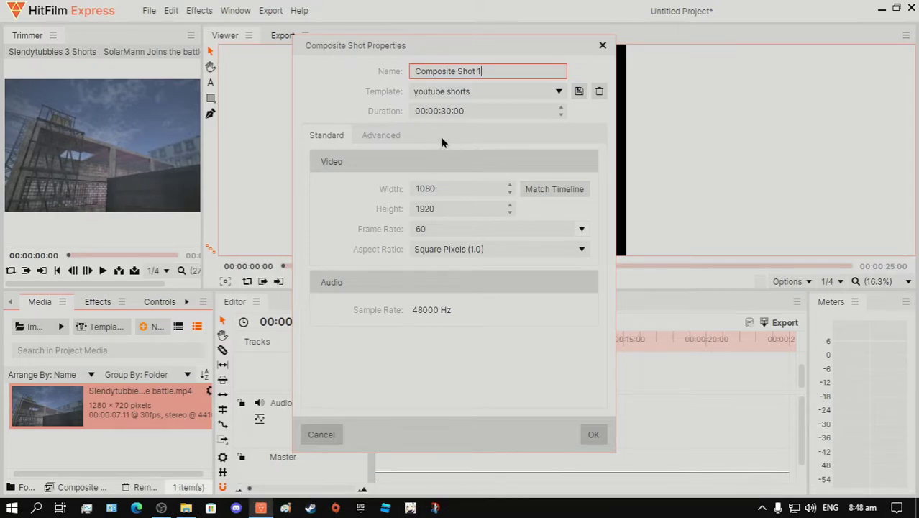
pyautogui.click(484, 91)
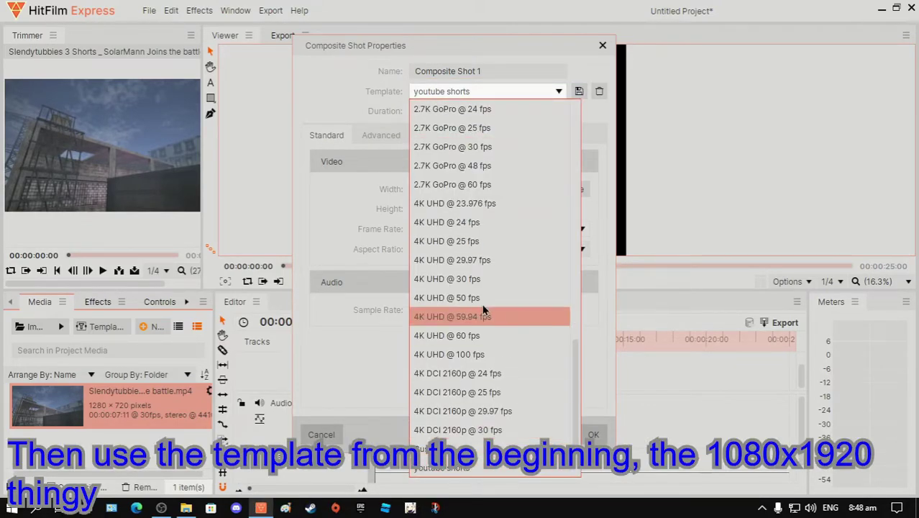
pyautogui.click(501, 468)
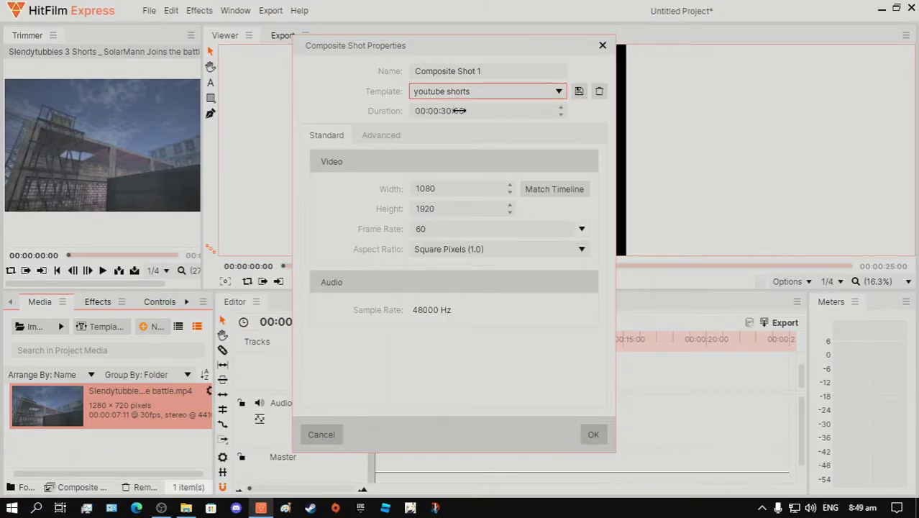
# Step: Create Composite Shot 1 with the gameplay clip, shortened to about 00:00:07:44
pyautogui.click(593, 434)
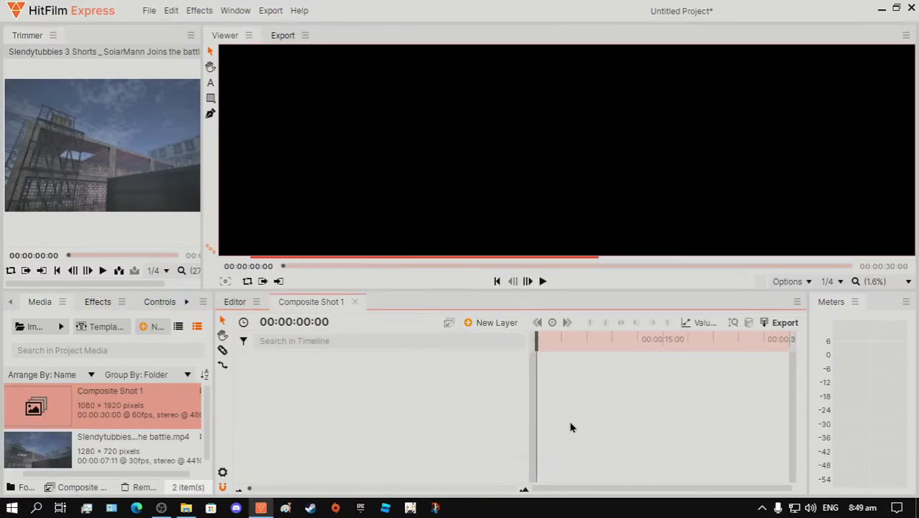
pyautogui.moveTo(51, 460)
pyautogui.mouseDown()
pyautogui.moveTo(545, 385)
pyautogui.moveTo(539, 360)
pyautogui.mouseUp()
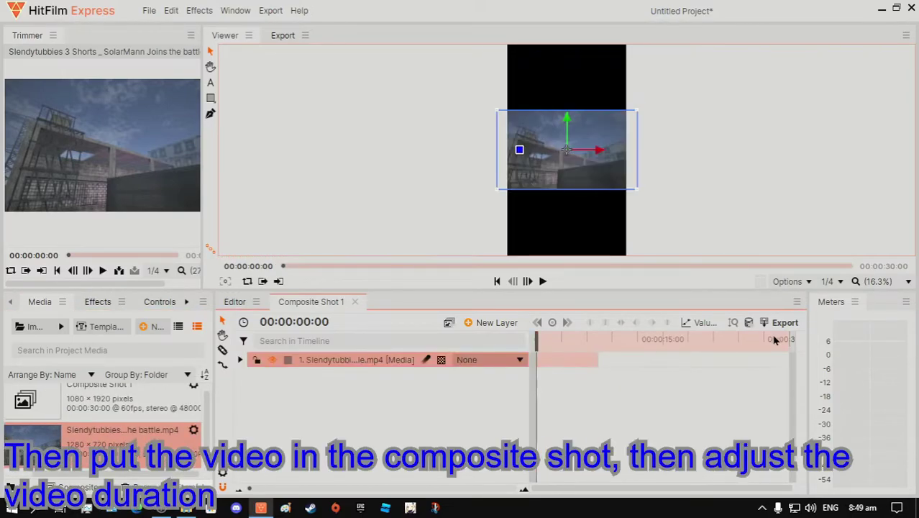
pyautogui.moveTo(790, 340); pyautogui.dragTo(603, 339)
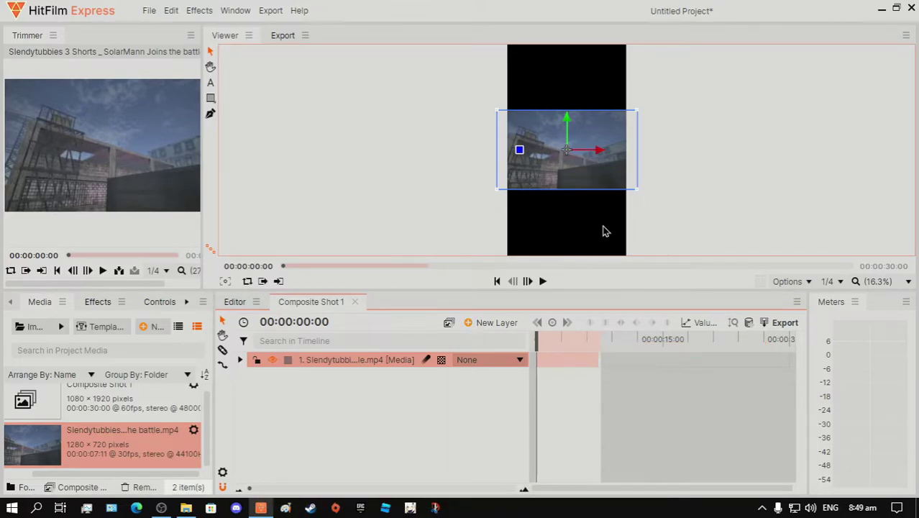
# Step: Preview the composite shot from its start, then return to the editor timeline
pyautogui.click(544, 281)
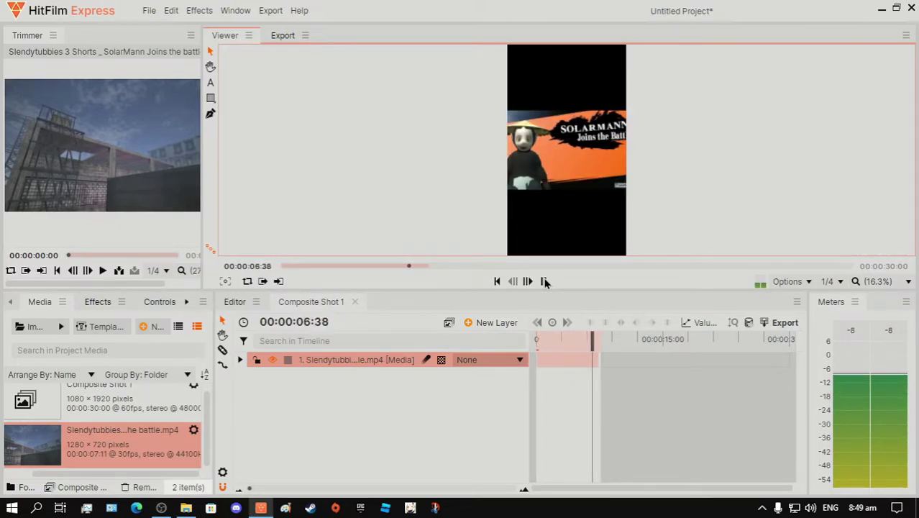
pyautogui.click(544, 281)
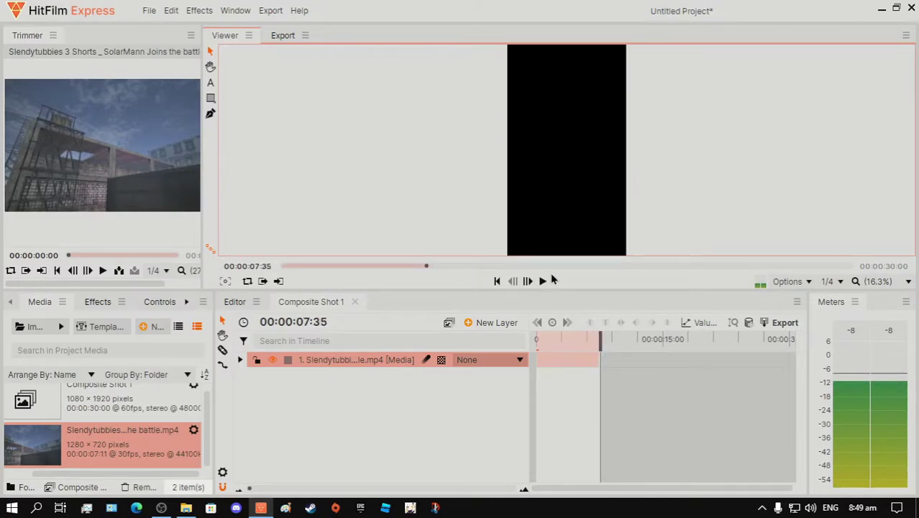
pyautogui.moveTo(599, 338); pyautogui.dragTo(542, 327)
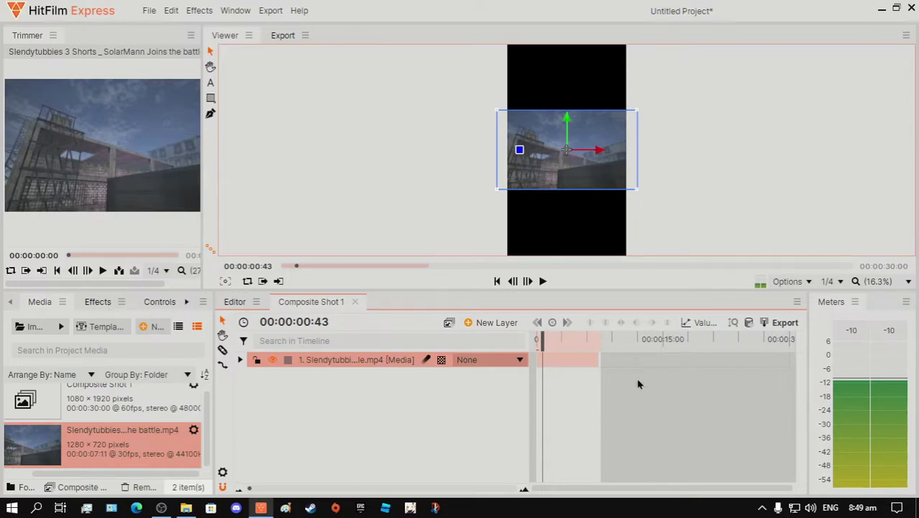
pyautogui.click(536, 338)
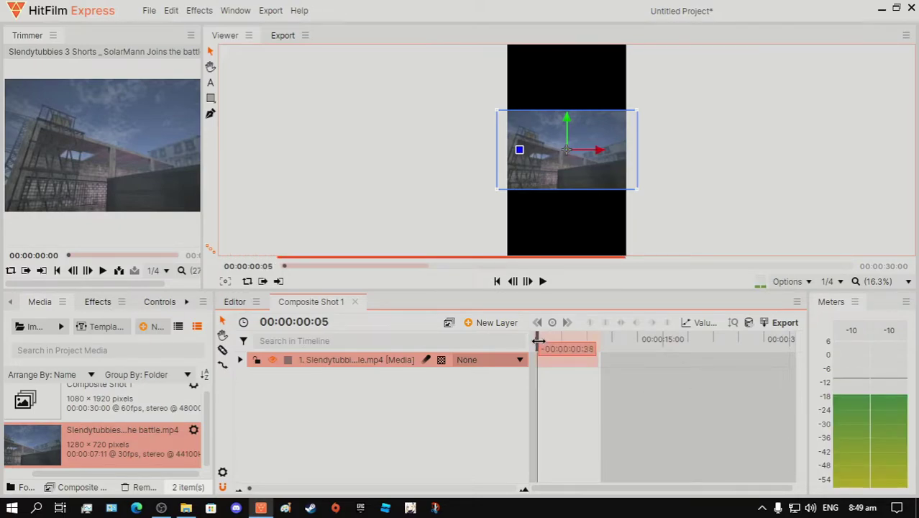
pyautogui.click(235, 302)
# Step: Place Composite Shot 1 on the editor timeline and trim it to end near 00:00:07:21
pyautogui.moveTo(43, 403); pyautogui.dragTo(382, 386)
pyautogui.moveTo(377, 340); pyautogui.dragTo(409, 340)
pyautogui.doubleClick(528, 281)
pyautogui.tripleClick(528, 281)
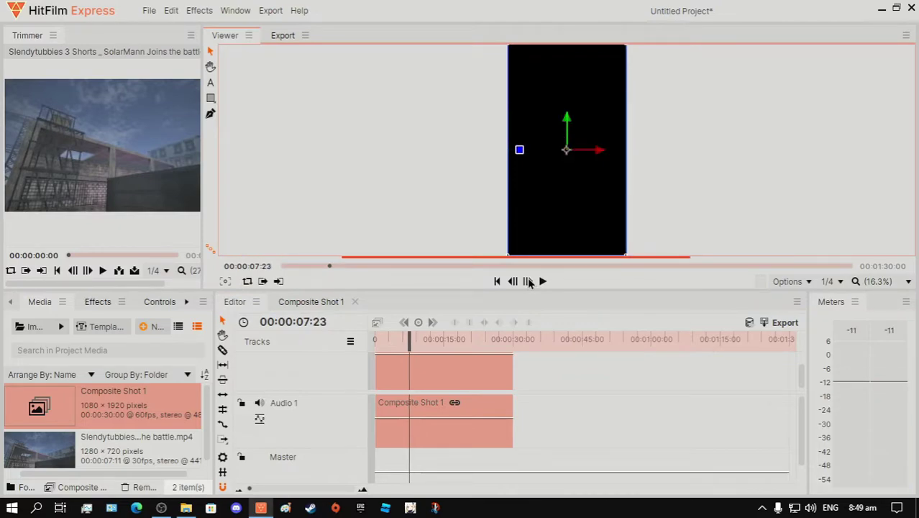
pyautogui.doubleClick(515, 281)
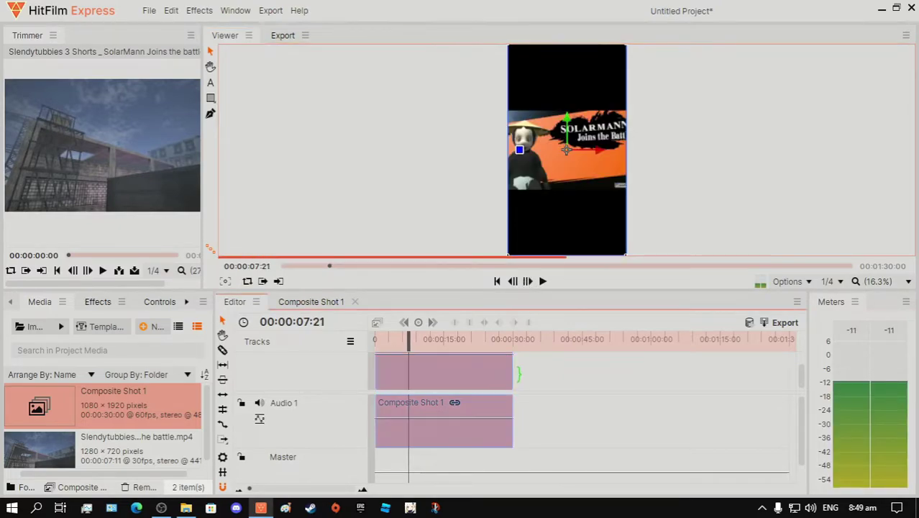
pyautogui.moveTo(513, 374)
pyautogui.mouseDown()
pyautogui.moveTo(409, 374)
pyautogui.moveTo(375, 342)
pyautogui.mouseUp()
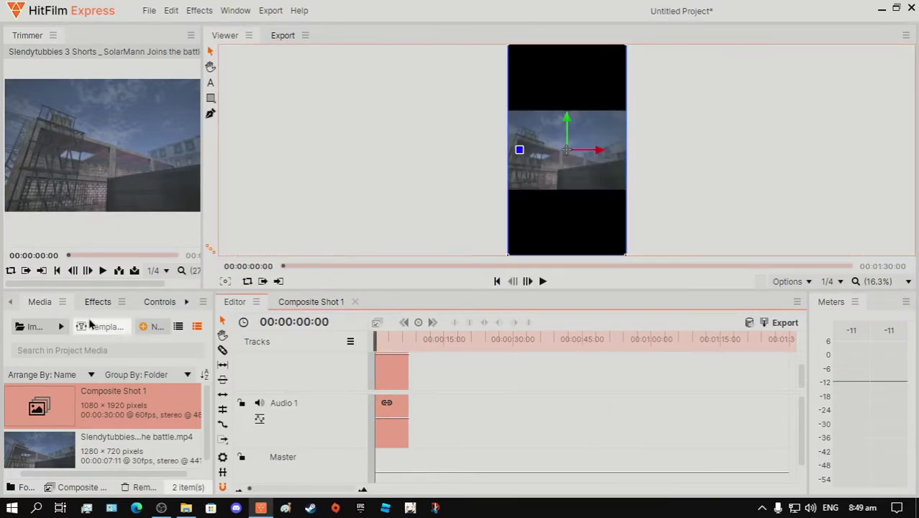
# Step: Add the audio Fade transition to the gameplay clip
pyautogui.click(98, 301)
pyautogui.scroll(-3, 81, 431)
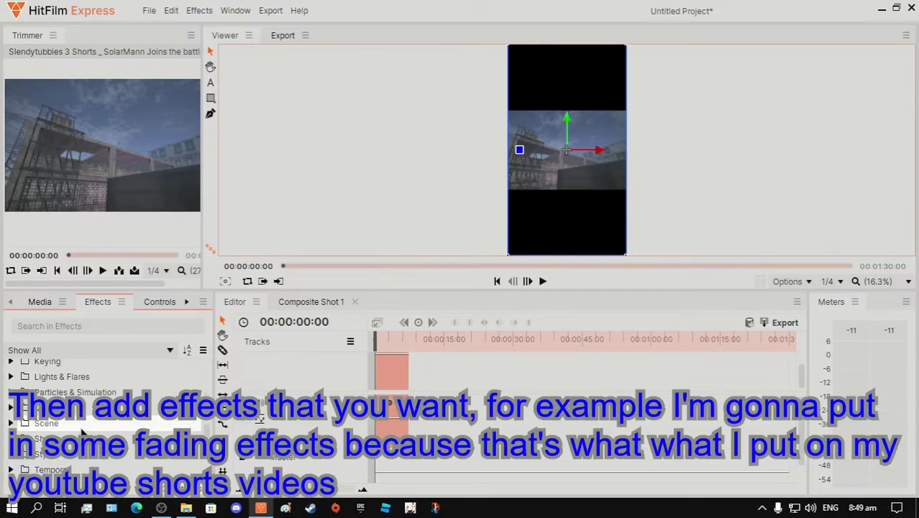
pyautogui.scroll(-3, 84, 425)
pyautogui.doubleClick(85, 413)
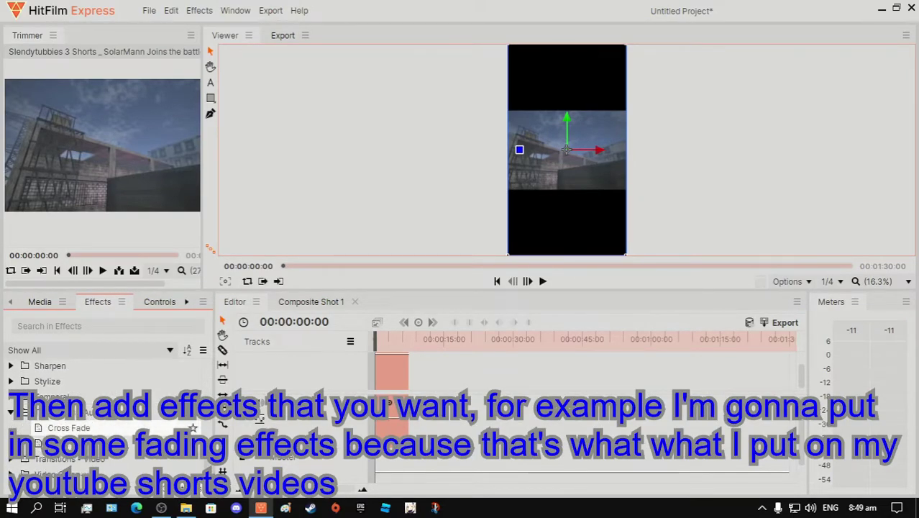
pyautogui.moveTo(79, 443); pyautogui.dragTo(401, 392)
pyautogui.click(402, 392)
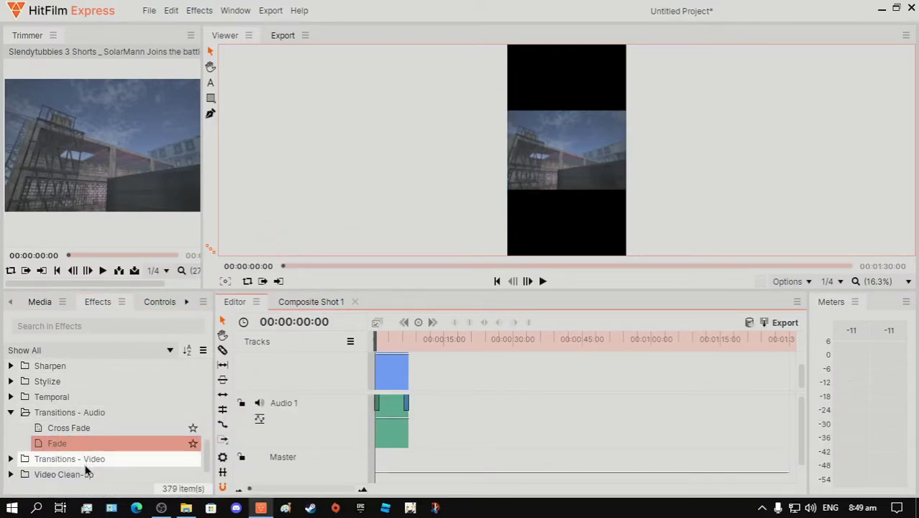
# Step: Apply the Dissolve > Fade to Color transition to the Video 1 clip
pyautogui.doubleClick(85, 461)
pyautogui.doubleClick(81, 476)
pyautogui.moveTo(86, 443); pyautogui.dragTo(376, 366)
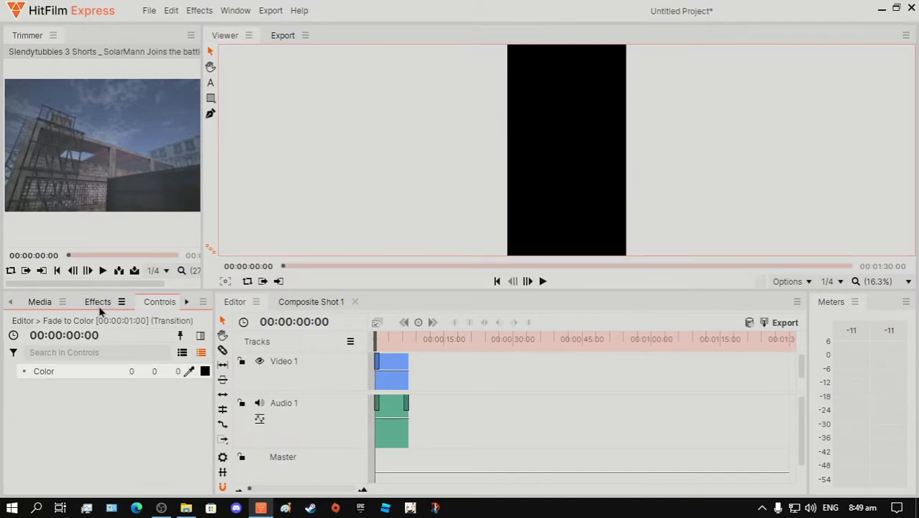
# Step: Play back the timeline to preview the new fade
pyautogui.click(99, 304)
pyautogui.click(403, 369)
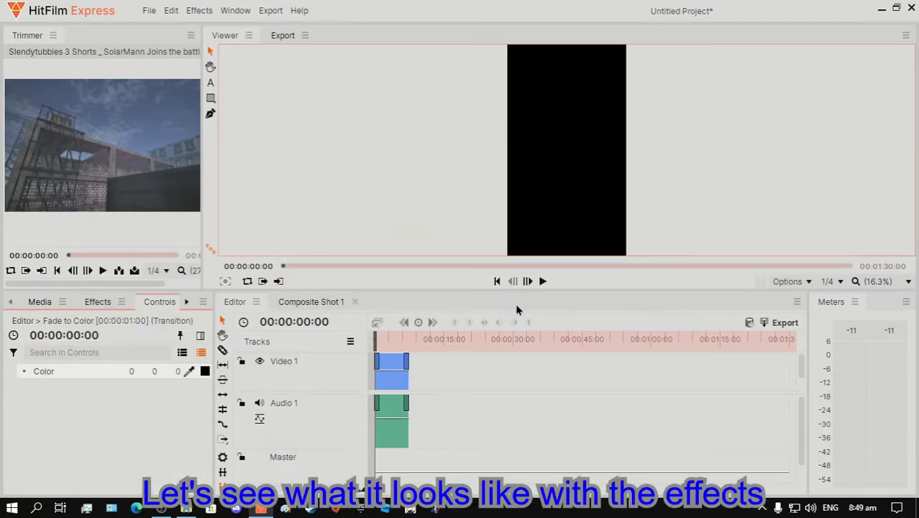
pyautogui.click(543, 282)
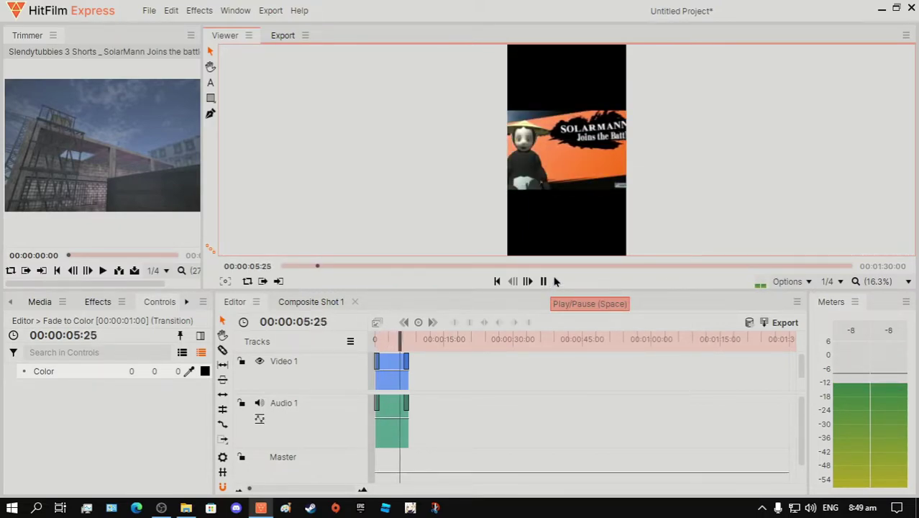
pyautogui.click(544, 281)
# Step: Trim the clip's end to about 6.5 seconds and replay it ending on black
pyautogui.moveTo(423, 379)
pyautogui.mouseDown()
pyautogui.moveTo(421, 358)
pyautogui.moveTo(403, 340)
pyautogui.mouseUp()
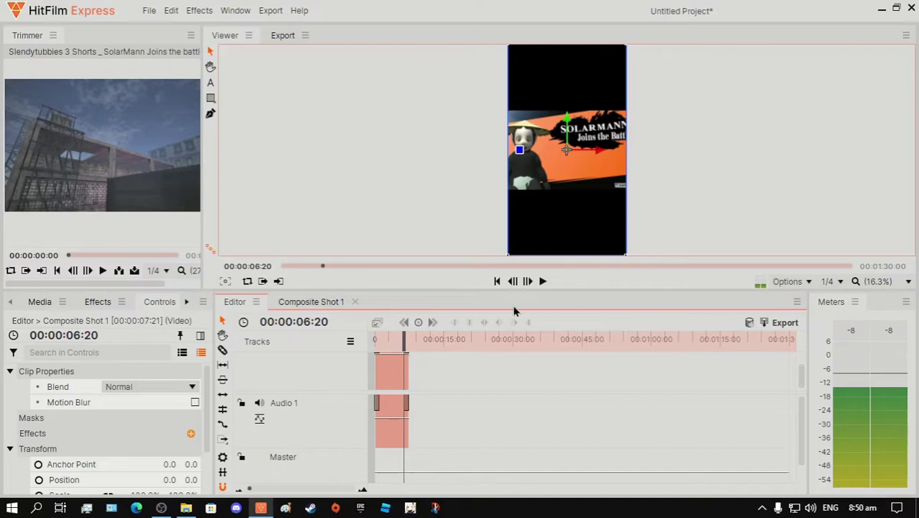
pyautogui.click(529, 282)
pyautogui.click(528, 282)
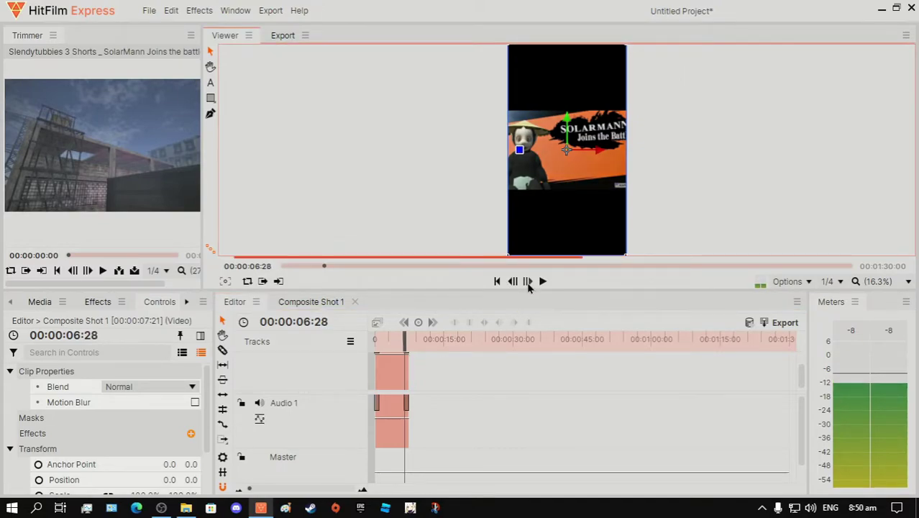
pyautogui.click(528, 281)
pyautogui.moveTo(408, 374); pyautogui.dragTo(404, 372)
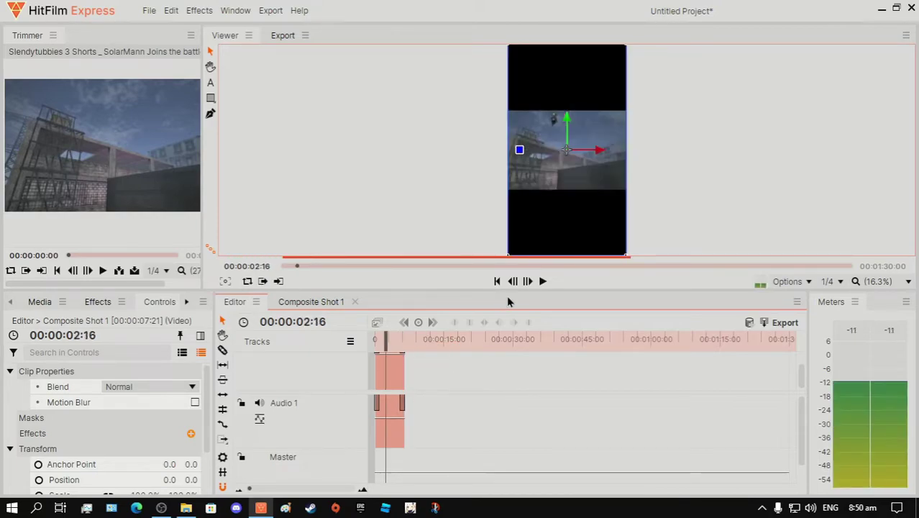
pyautogui.click(546, 283)
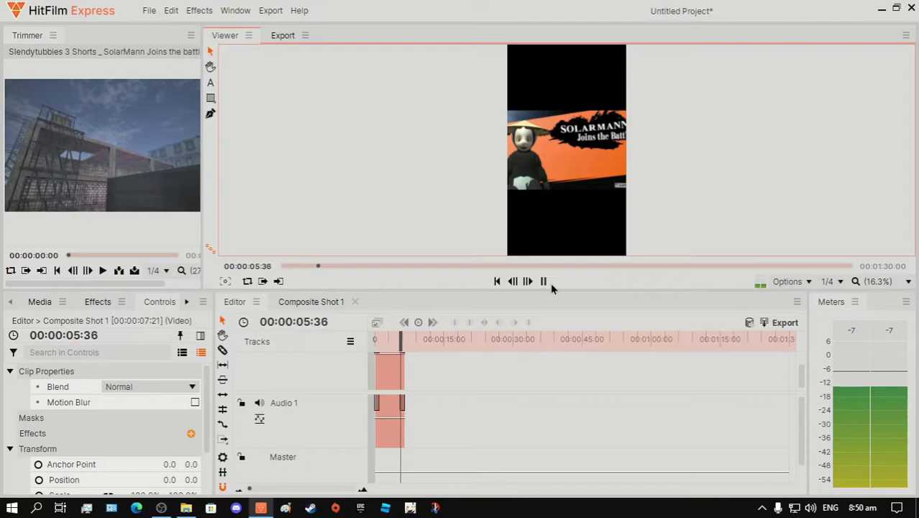
pyautogui.click(545, 282)
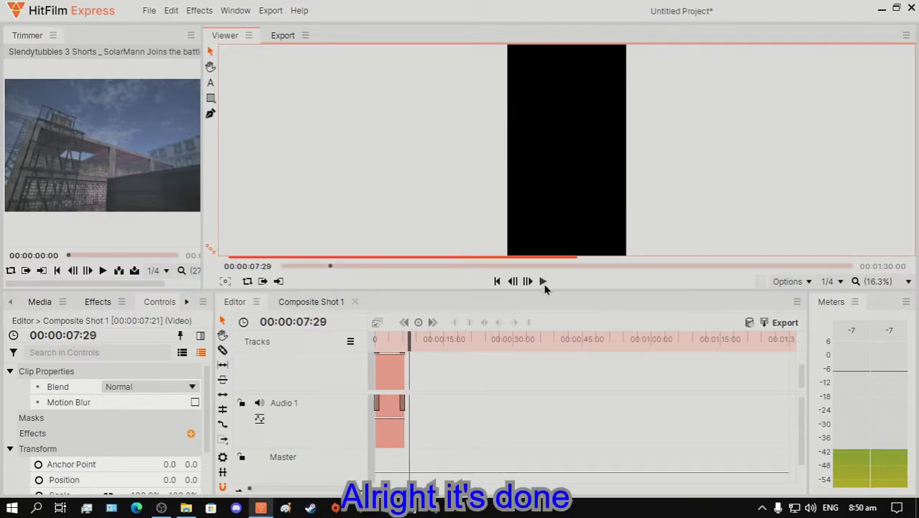
# Step: Start a new MPEG-4 export preset from the Export presets list
pyautogui.click(282, 37)
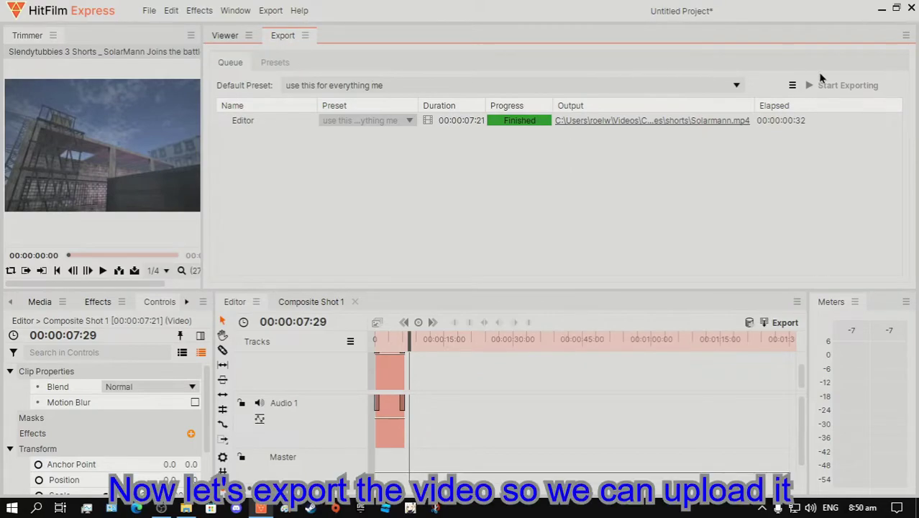
pyautogui.click(285, 63)
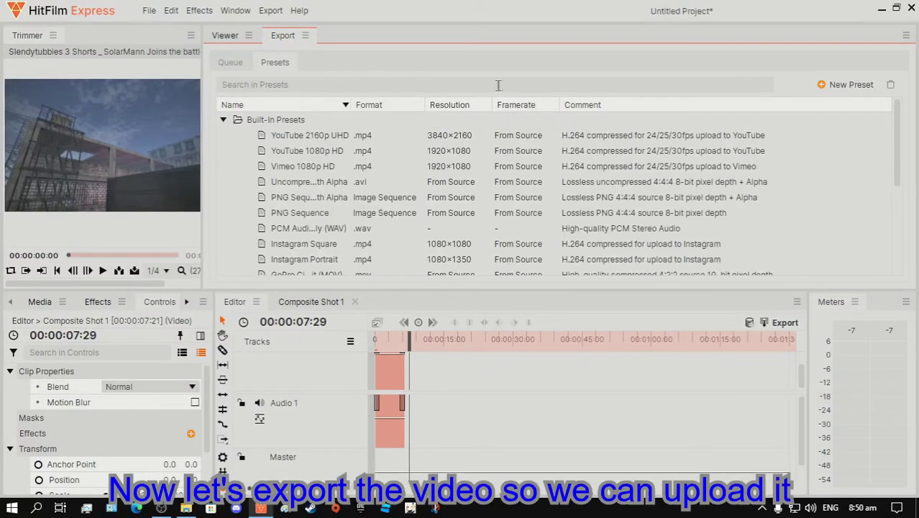
pyautogui.click(842, 87)
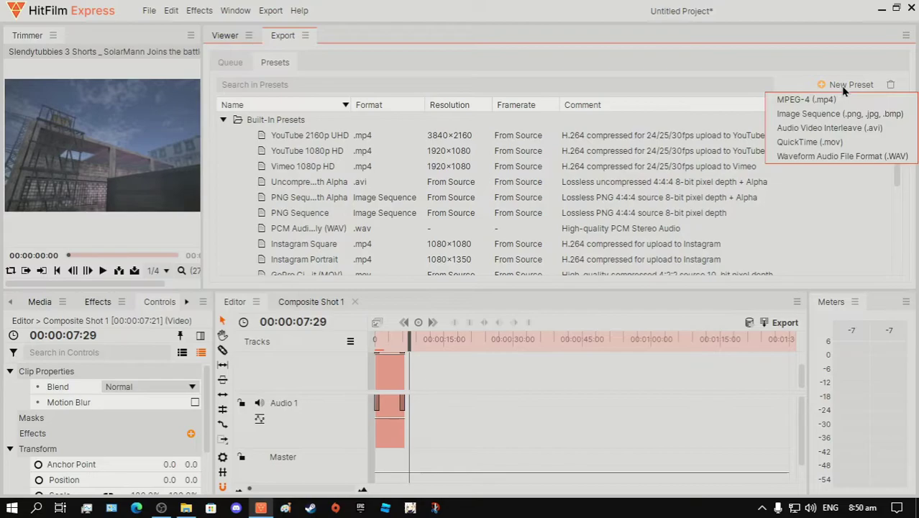
pyautogui.click(836, 101)
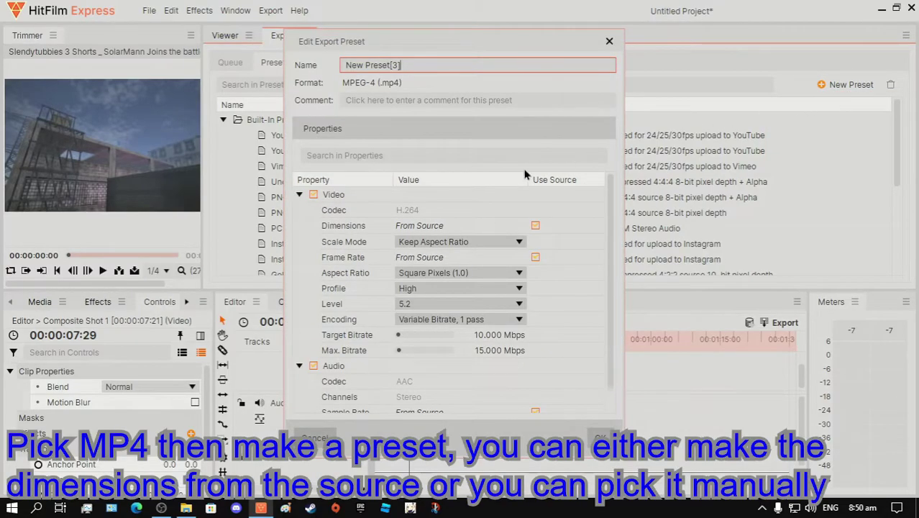
# Step: Try custom output dimensions, then revert the preset to match the source
pyautogui.click(535, 225)
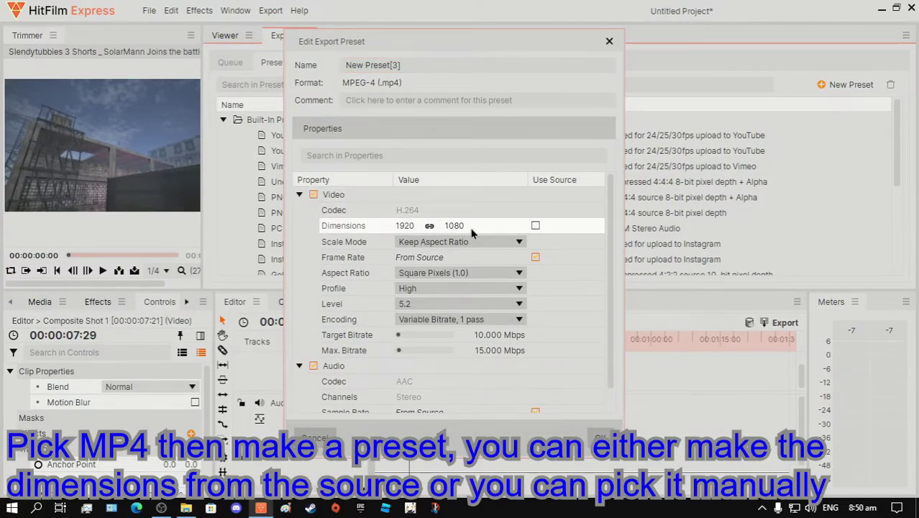
pyautogui.click(414, 225)
pyautogui.write('1')
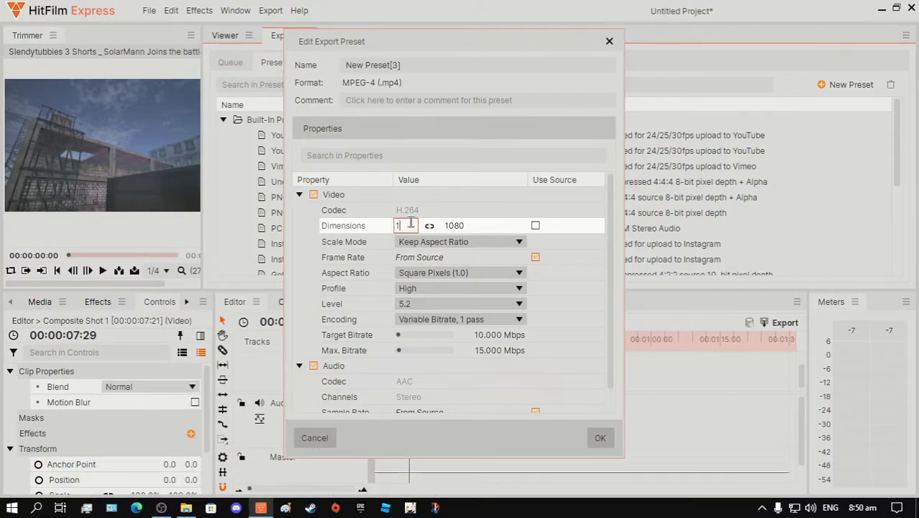
pyautogui.click(455, 225)
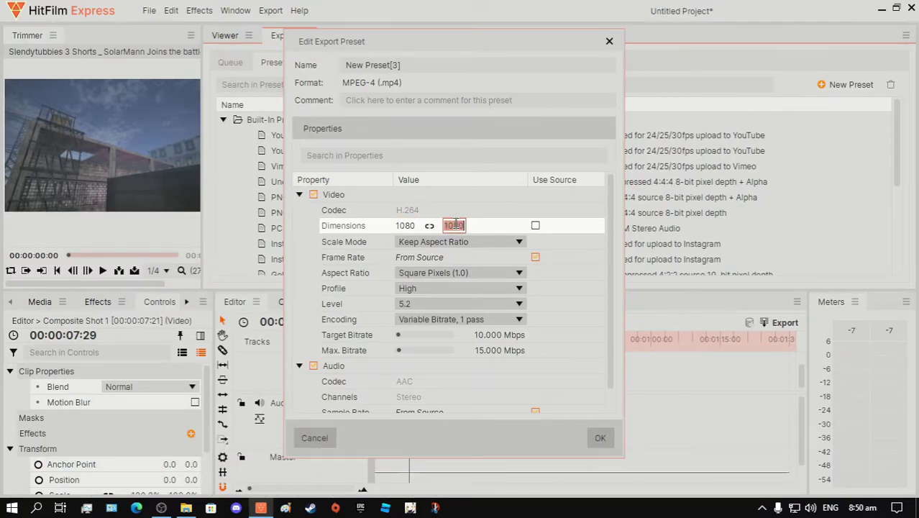
pyautogui.write('192')
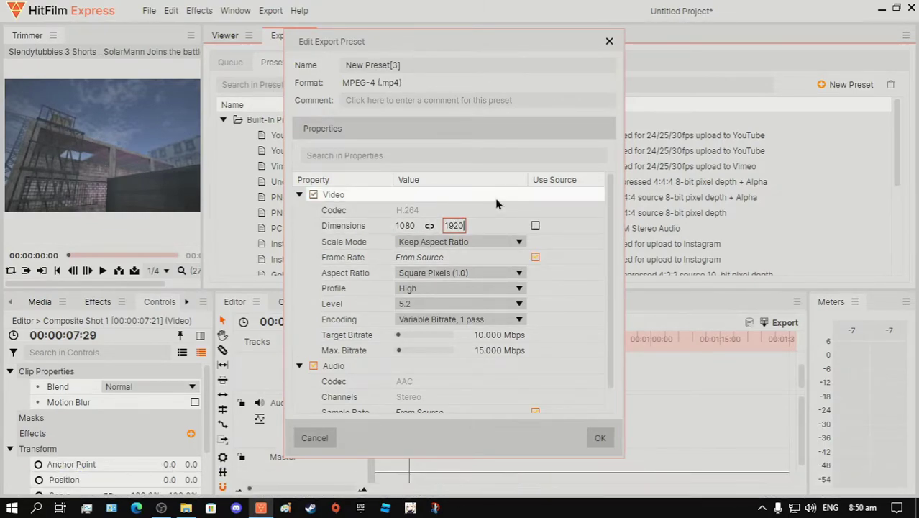
pyautogui.click(536, 226)
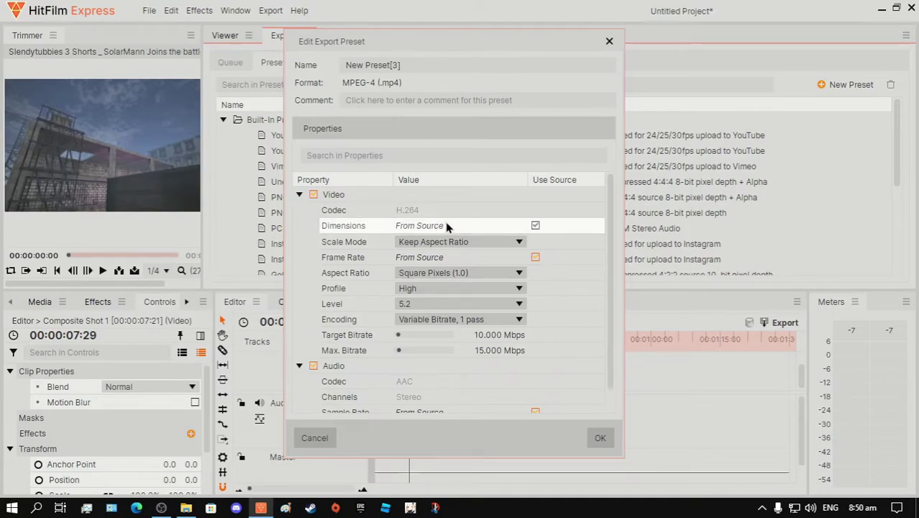
# Step: Enter a trial preset name and clear it again, discarding the preset
pyautogui.click(374, 66)
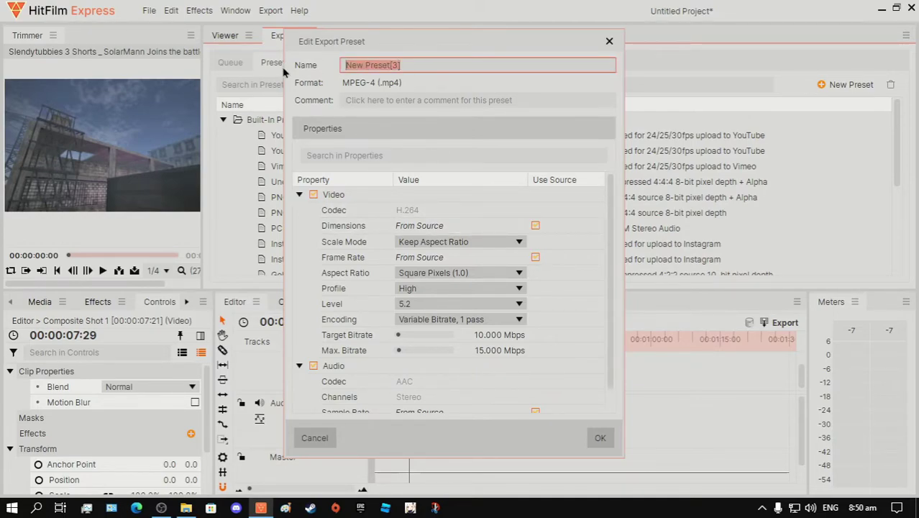
pyautogui.write('sdfsdggtgfdg')
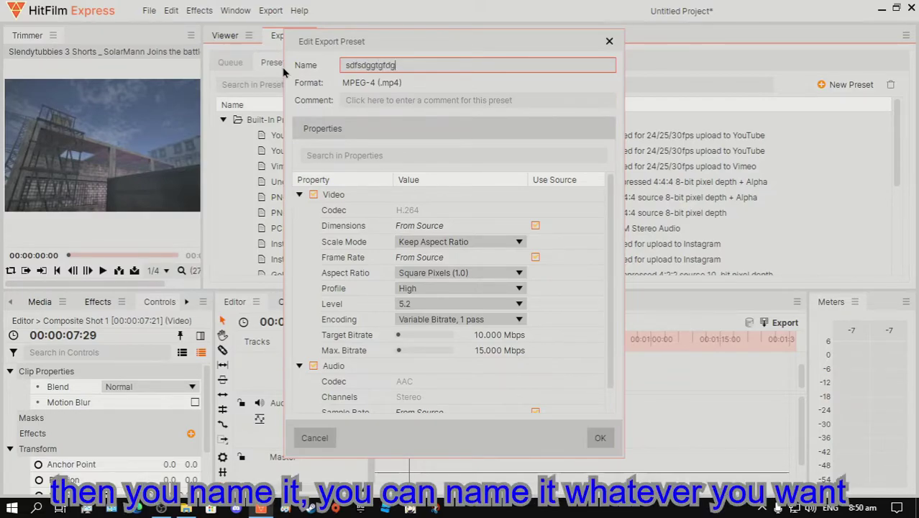
pyautogui.press('BackSpace')
pyautogui.press('BackSpace')
pyautogui.press('BackSpace')
pyautogui.press('BackSpace')
pyautogui.press('BackSpace')
pyautogui.press('BackSpace')
# Step: Rename the user export preset to "use this for everything, me"
pyautogui.click(610, 41)
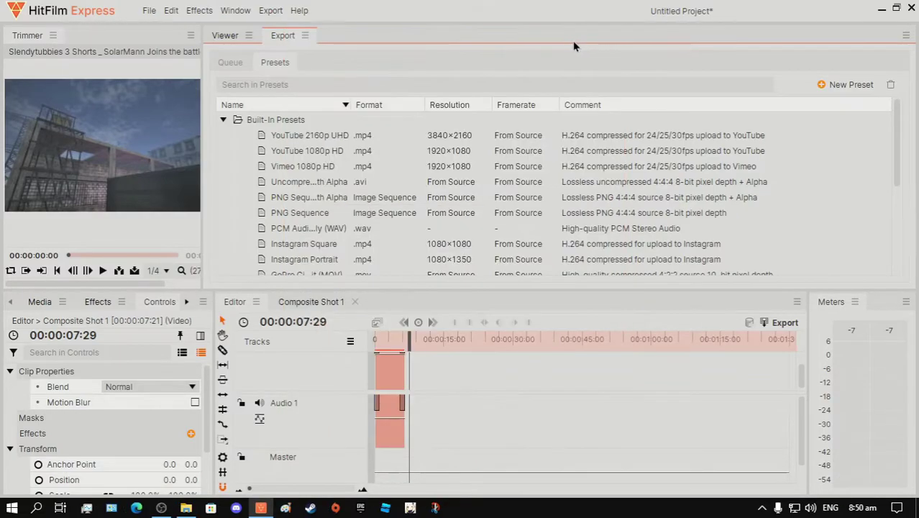
pyautogui.scroll(-4, 393, 211)
pyautogui.scroll(-2, 393, 211)
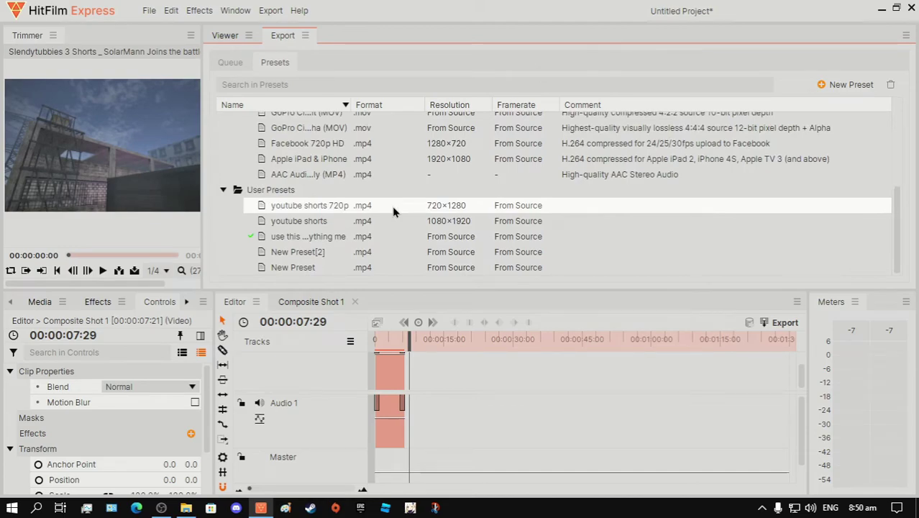
pyautogui.click(421, 236)
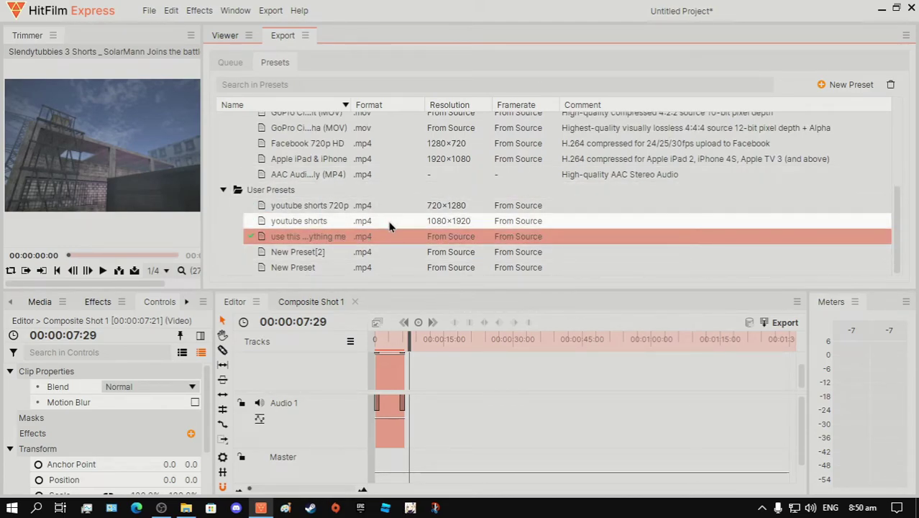
pyautogui.rightClick(311, 238)
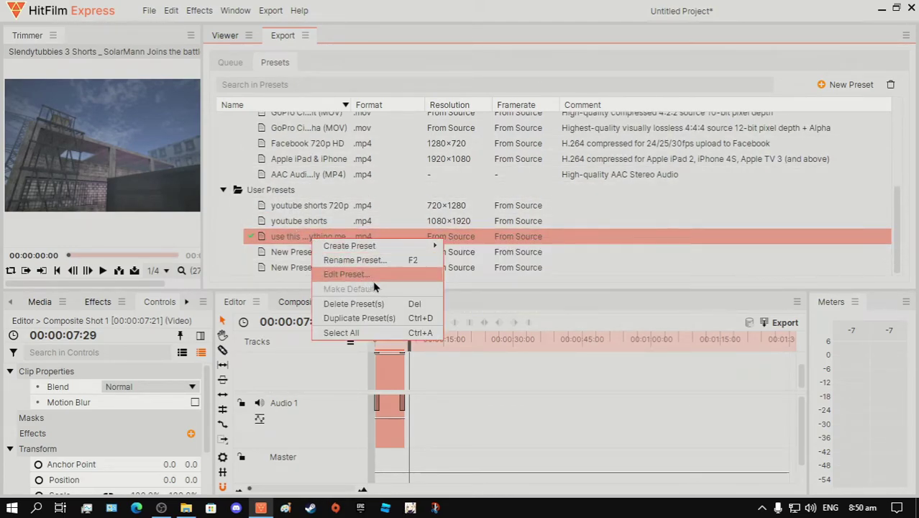
pyautogui.click(383, 262)
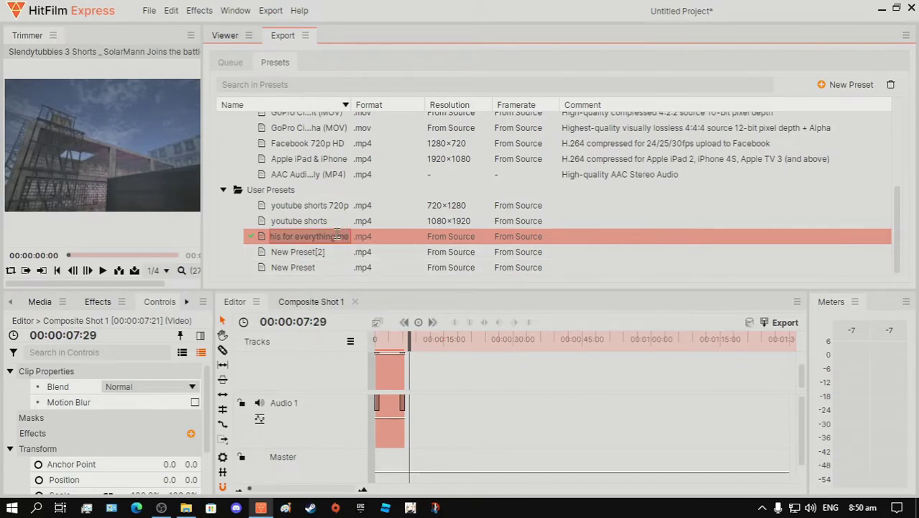
pyautogui.click(429, 237)
# Step: Export the timeline contents as Solarmann.mp4 in the shorts folder and watch its Queue progress
pyautogui.click(227, 38)
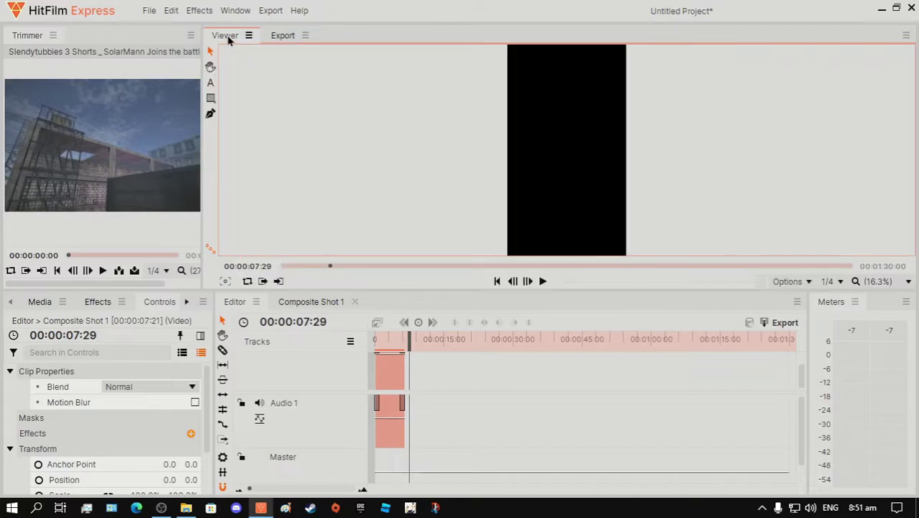
pyautogui.click(284, 38)
pyautogui.click(272, 11)
pyautogui.click(295, 61)
pyautogui.write('Solarmann')
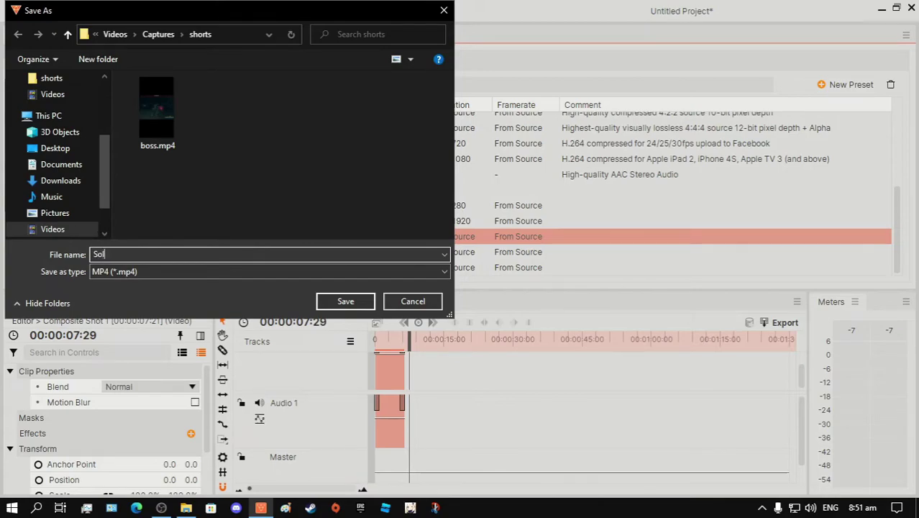
pyautogui.press('Return')
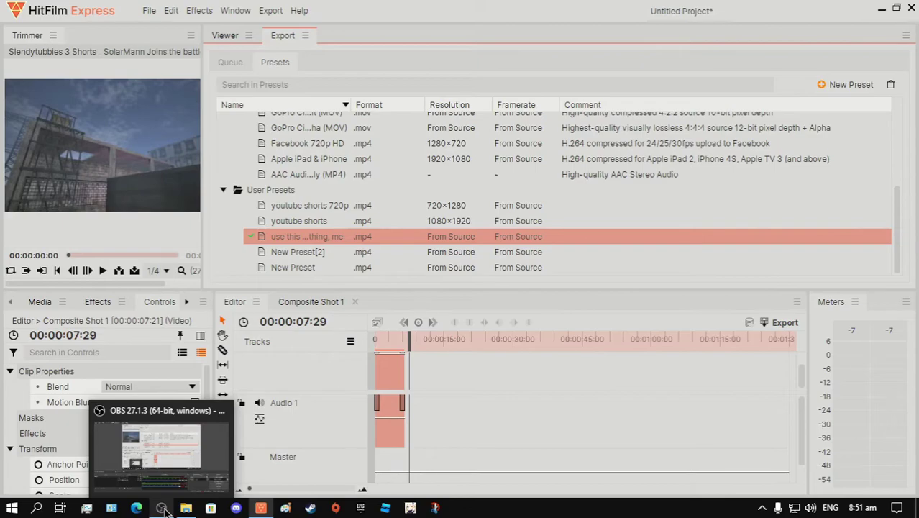
pyautogui.click(232, 64)
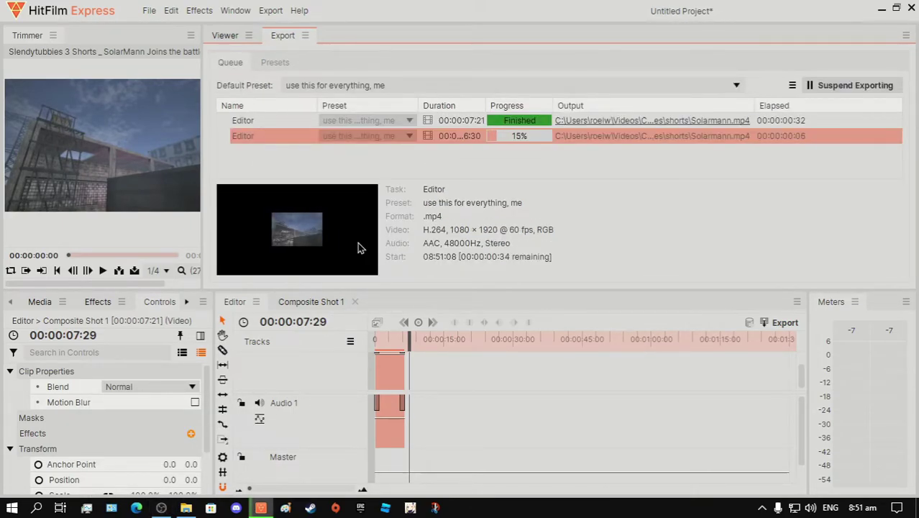
pyautogui.click(186, 508)
# Step: Open the shorts folder in File Explorer to find the exported Solarmann.mp4
pyautogui.doubleClick(187, 109)
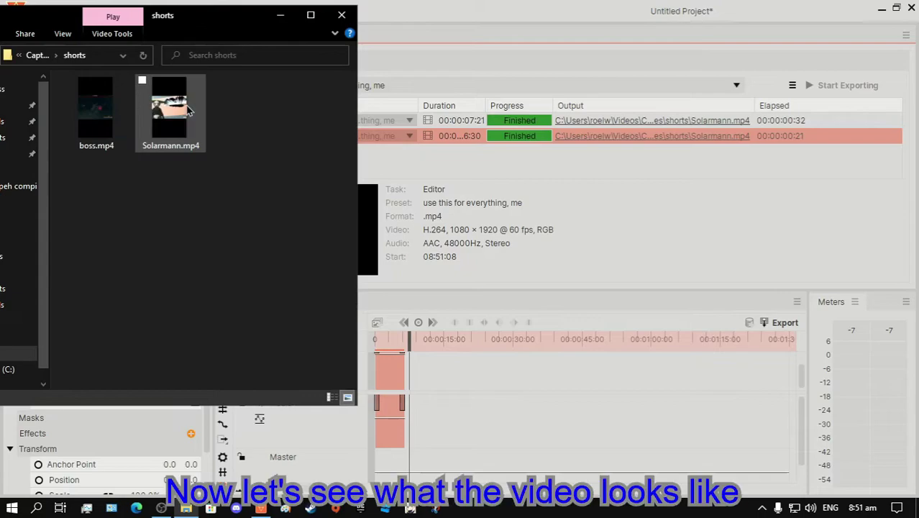